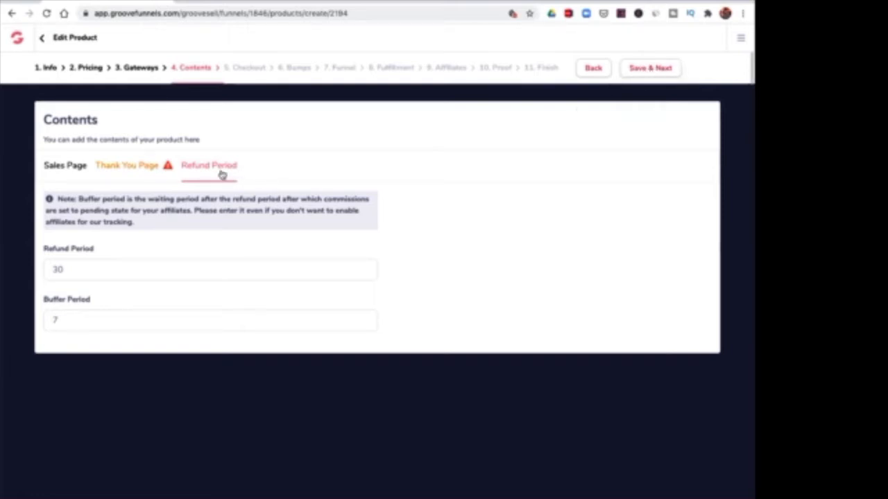
{"action": "left_click", "coordinate": [136, 168]}
{"action": "left_click", "coordinate": [119, 277]}
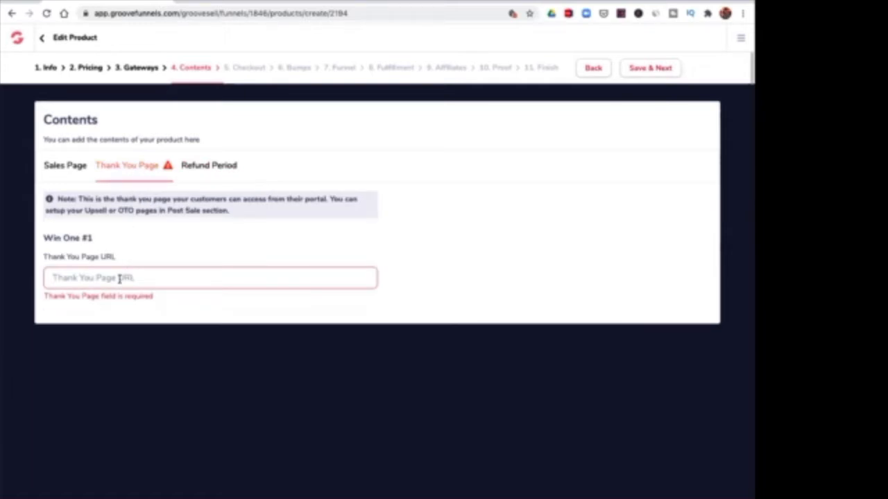
{"action": "type", "text": "http"}
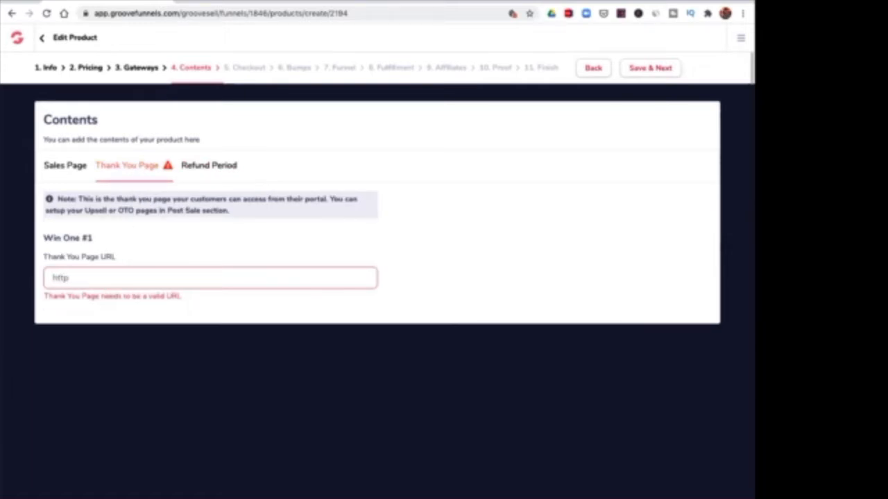
{"action": "type", "text": "://thankyou.com"}
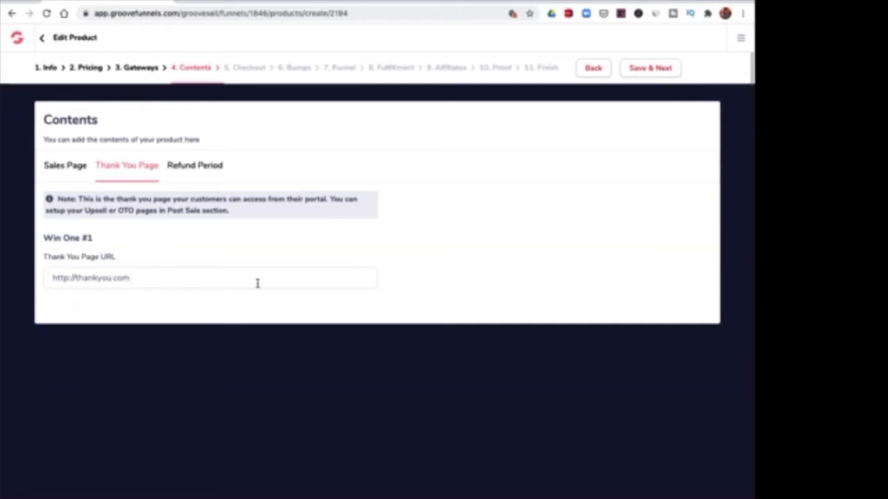
{"action": "left_click", "coordinate": [651, 67]}
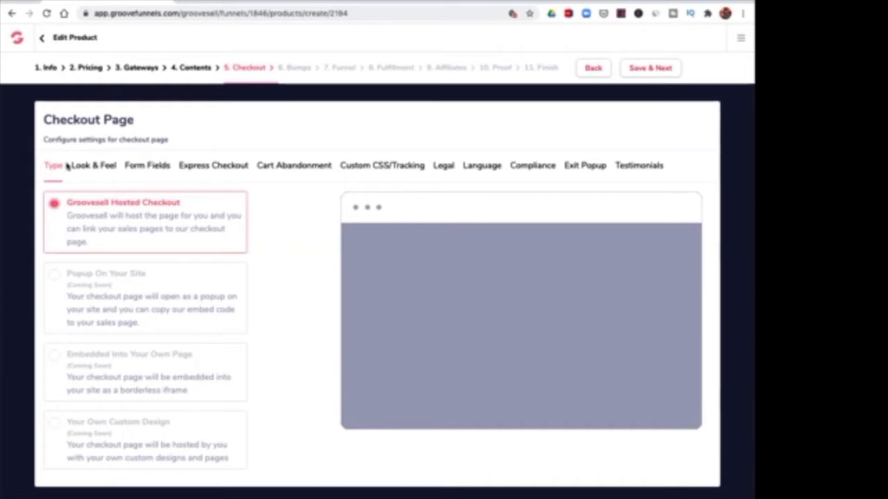
Review the checkout page settings, including look and feel, form fields, express checkout, cart abandonment, tracking, legal, language, compliance, exit popup and testimonials.
{"action": "left_click", "coordinate": [97, 169]}
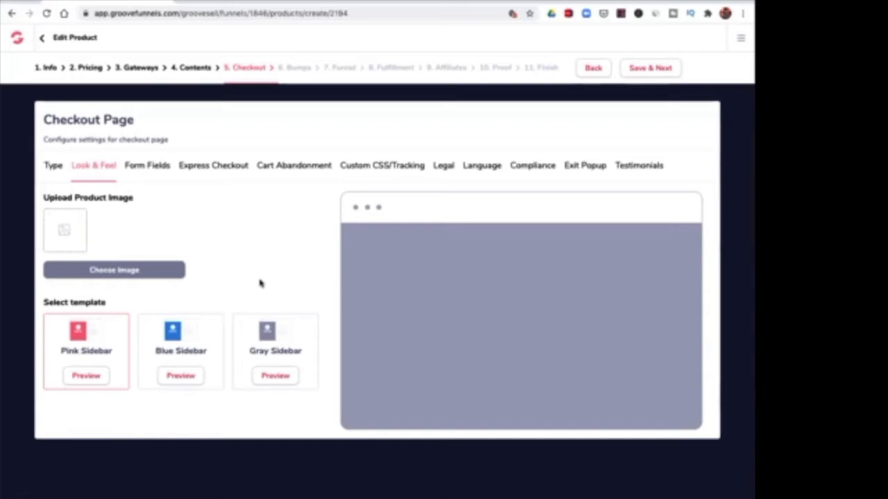
{"action": "left_click", "coordinate": [142, 162]}
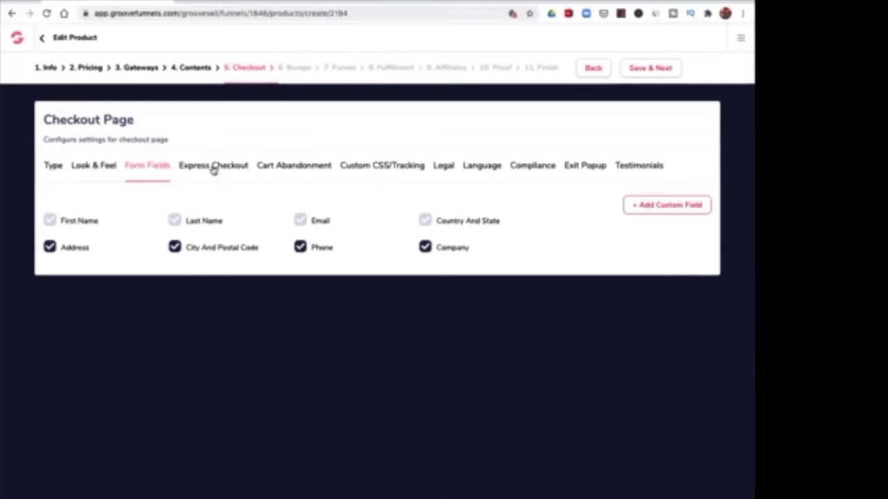
{"action": "left_click", "coordinate": [214, 169]}
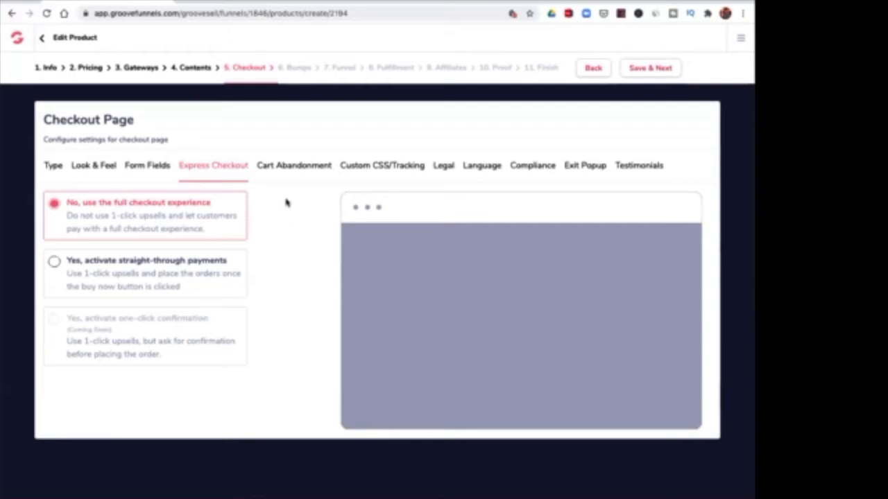
{"action": "left_click", "coordinate": [285, 168]}
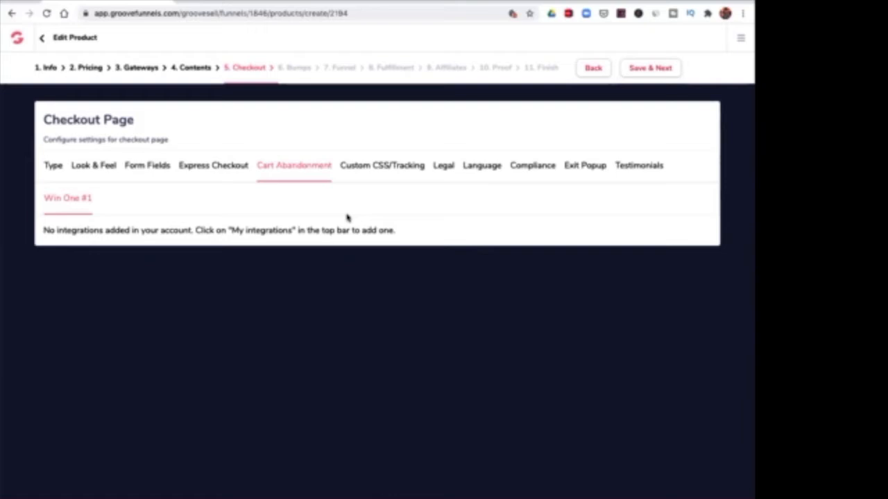
{"action": "left_click", "coordinate": [375, 171]}
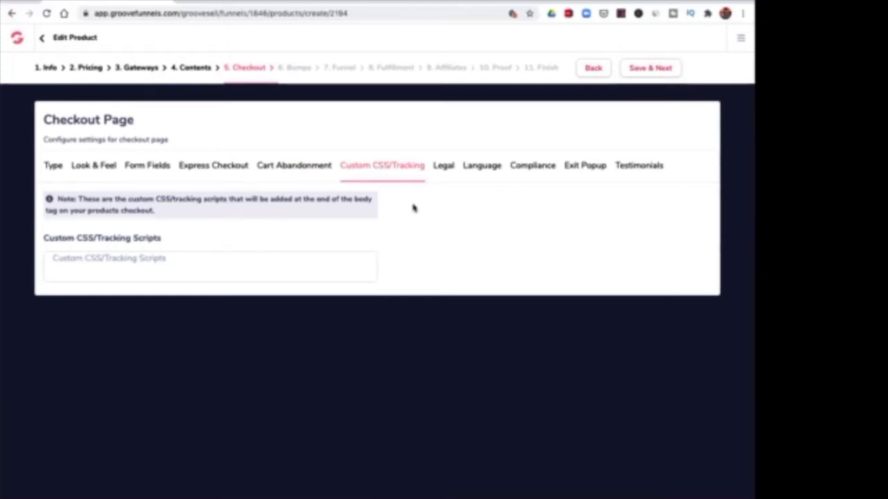
{"action": "left_click", "coordinate": [446, 171]}
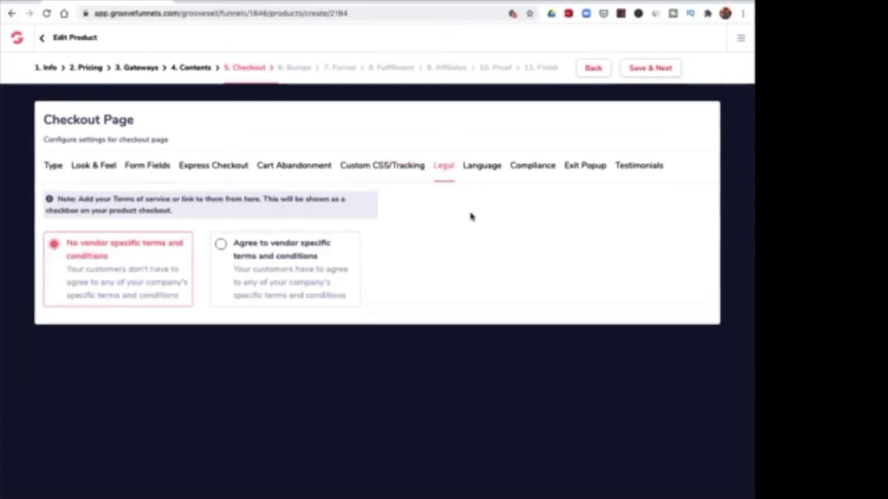
{"action": "left_click", "coordinate": [483, 170]}
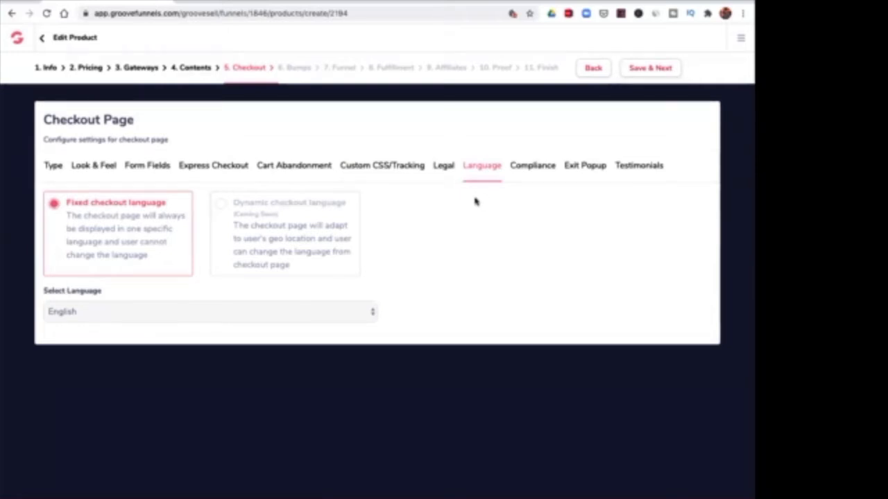
{"action": "left_click", "coordinate": [372, 317]}
{"action": "left_click", "coordinate": [466, 291]}
{"action": "left_click", "coordinate": [520, 170]}
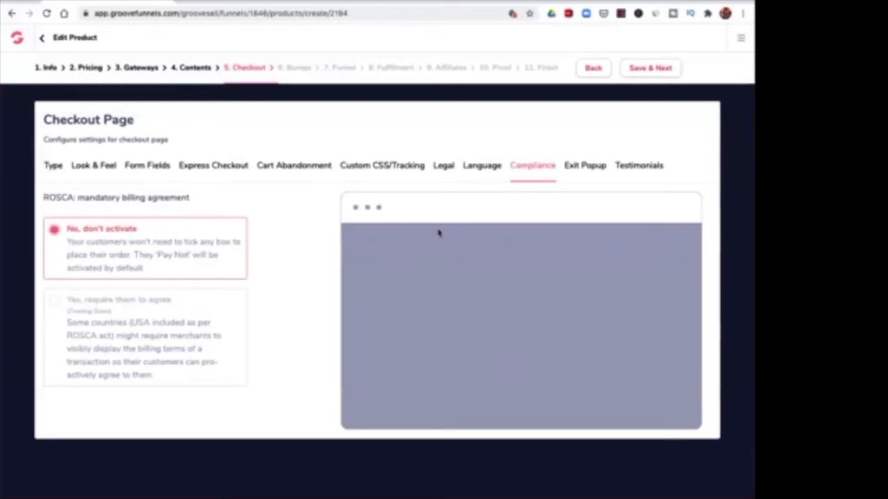
{"action": "left_click", "coordinate": [586, 172]}
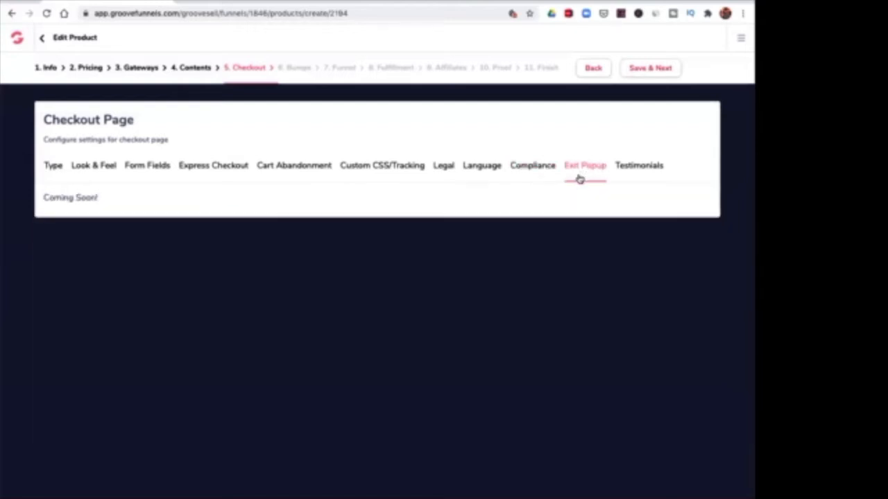
{"action": "left_click", "coordinate": [625, 170]}
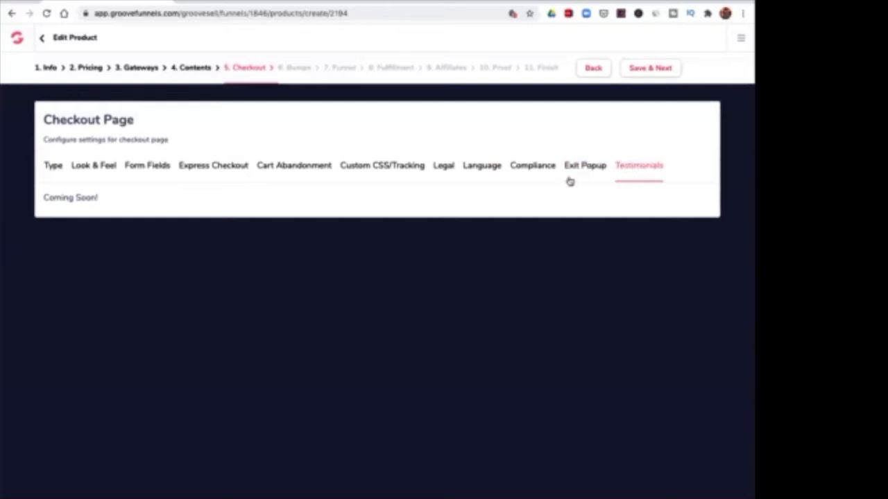
Save the Checkout, Bumps and Funnel stages with their default settings and continue to Fulfillment.
{"action": "left_click", "coordinate": [650, 70]}
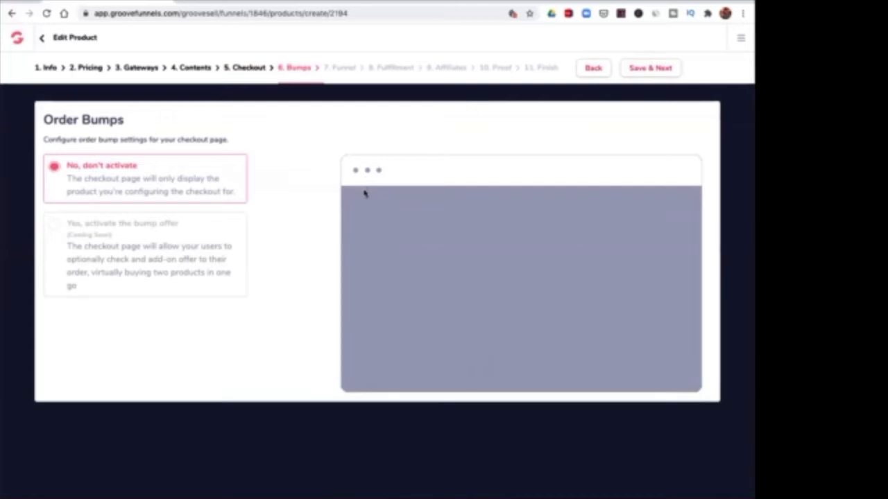
{"action": "left_click", "coordinate": [648, 70]}
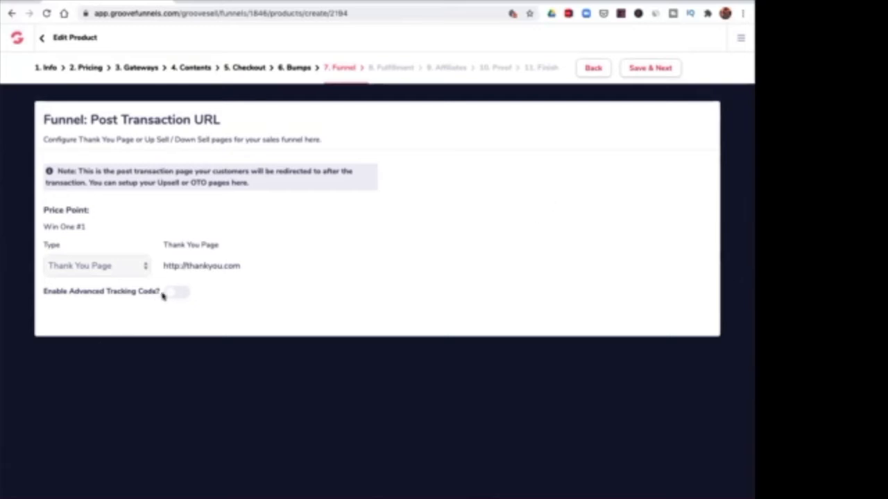
{"action": "left_click", "coordinate": [644, 71]}
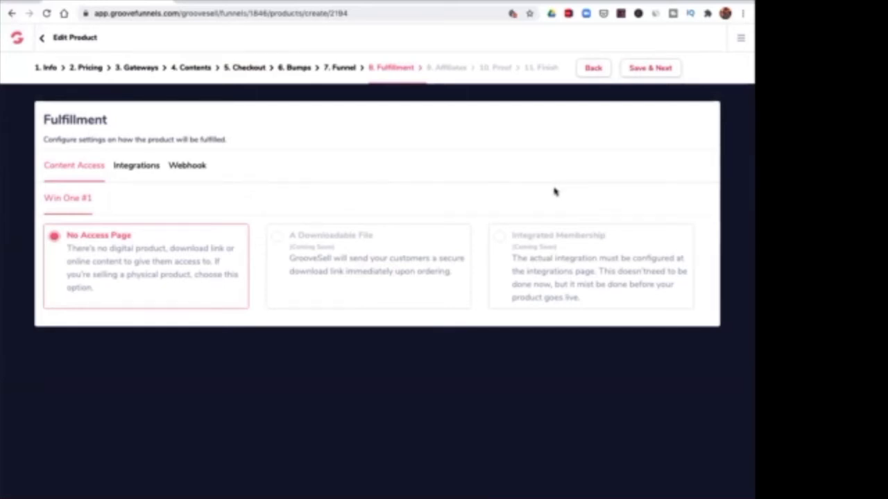
Review the fulfillment integrations and webhook settings for Win One #1 and save the Fulfillment stage.
{"action": "left_click", "coordinate": [120, 166]}
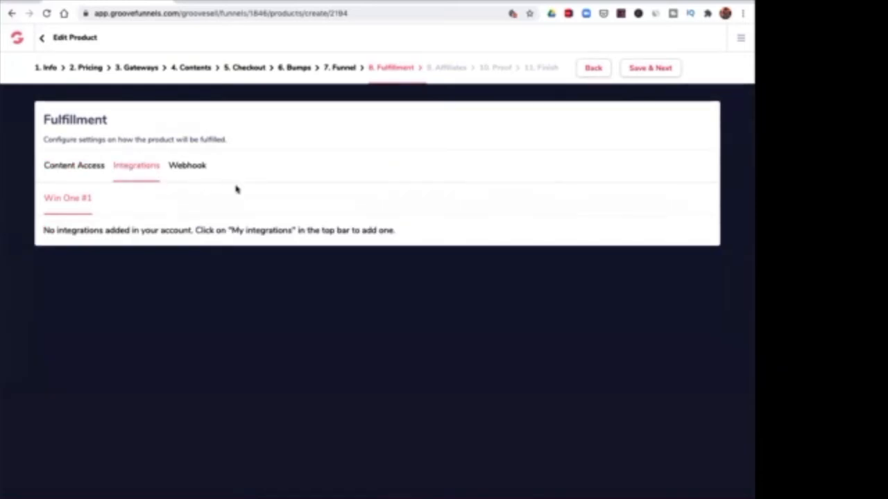
{"action": "left_click", "coordinate": [195, 168]}
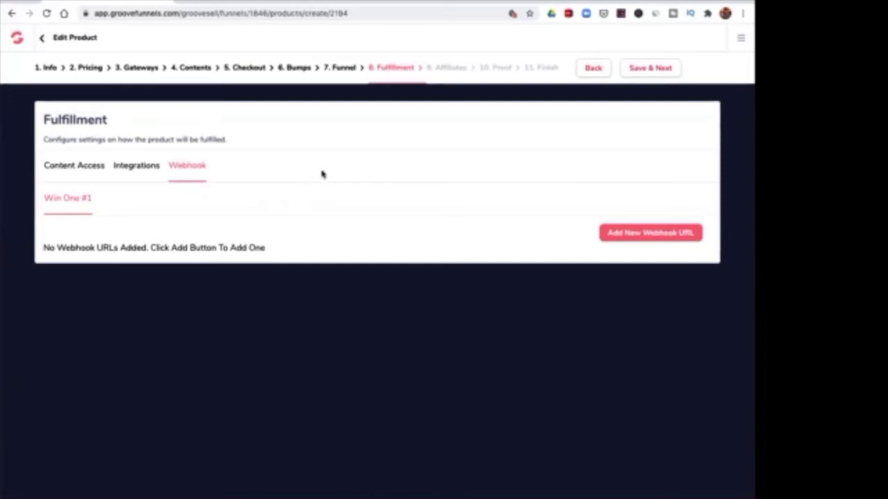
{"action": "left_click", "coordinate": [645, 69]}
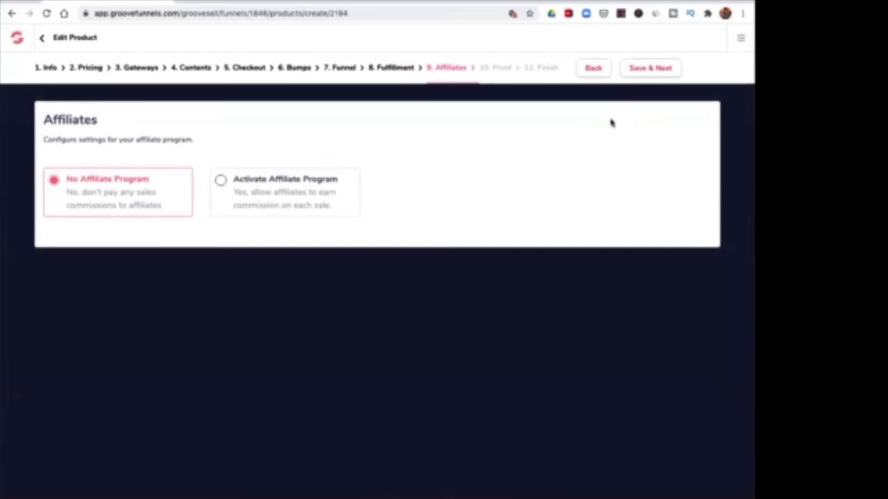
Save the Affiliates stage with No Affiliate Program, pass the Proof stage, and save and exit the product setup.
{"action": "left_click", "coordinate": [650, 69]}
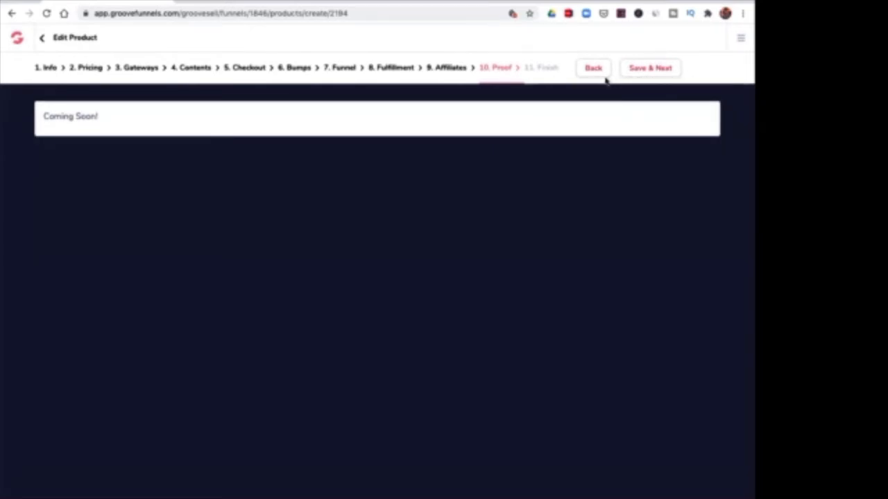
{"action": "left_click", "coordinate": [650, 70]}
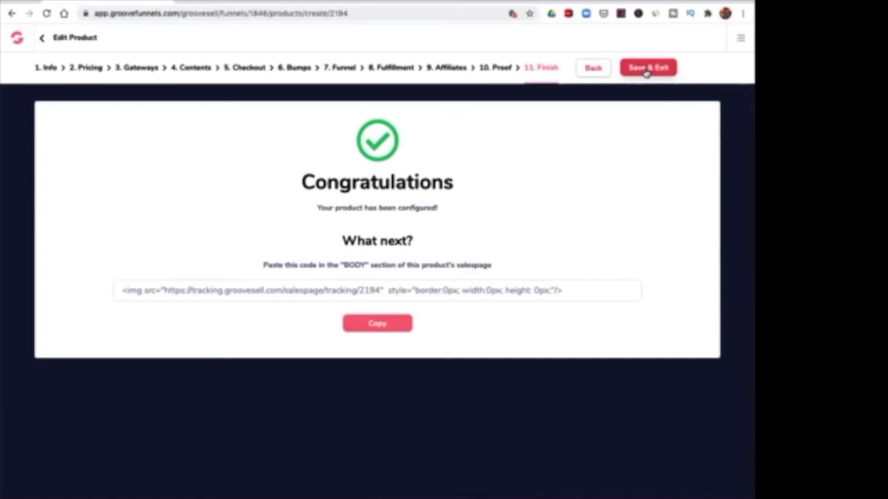
{"action": "left_click", "coordinate": [647, 69]}
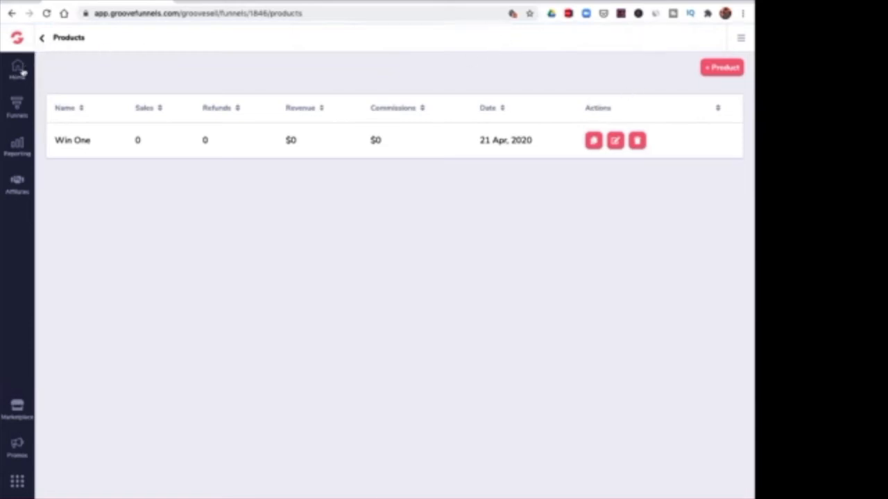
{"action": "left_click", "coordinate": [23, 72]}
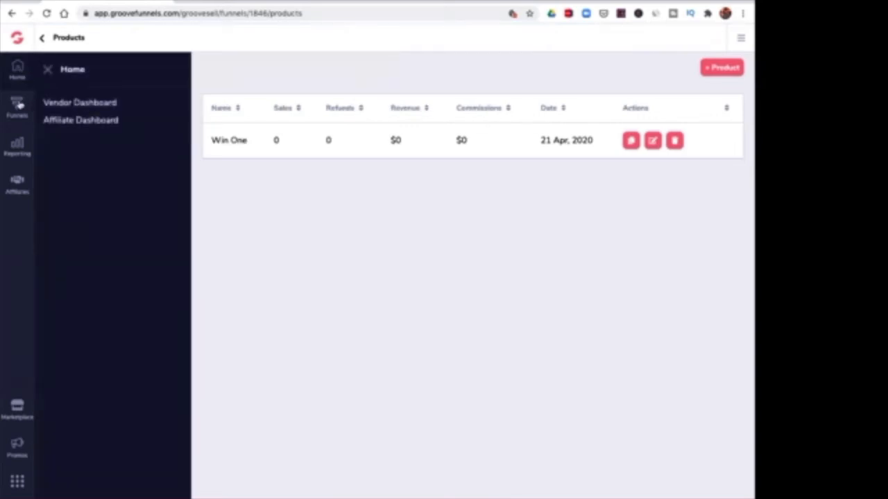
{"action": "left_click", "coordinate": [16, 108]}
{"action": "left_click", "coordinate": [17, 70]}
Examine the integration types offered for a new integration under My integrations, and exit without adding one.
{"action": "left_click", "coordinate": [741, 38]}
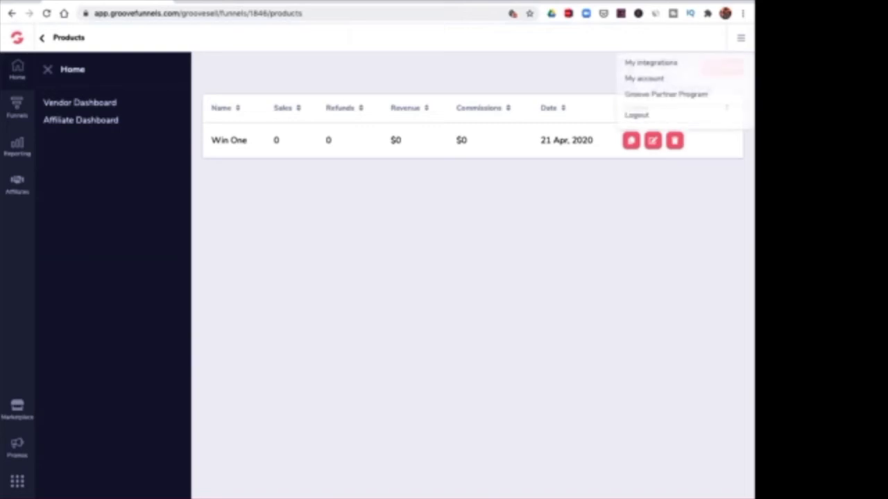
{"action": "left_click", "coordinate": [654, 63]}
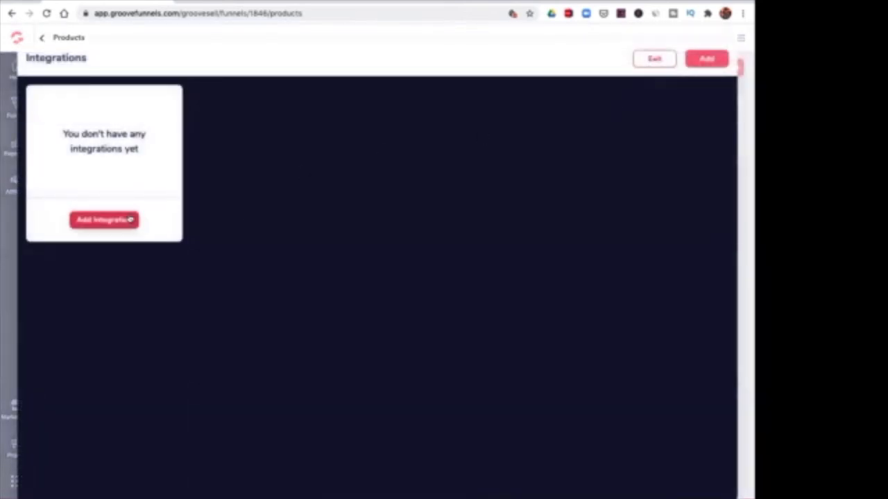
{"action": "left_click", "coordinate": [125, 221]}
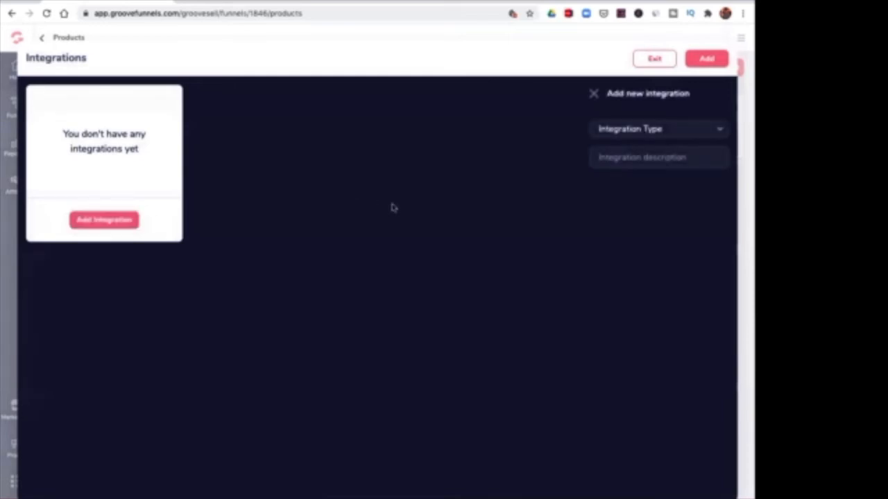
{"action": "left_click", "coordinate": [721, 132]}
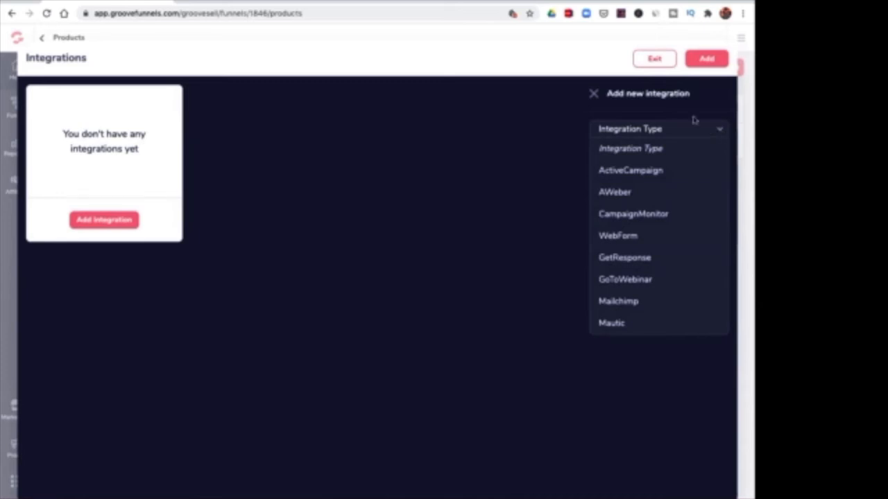
{"action": "left_click", "coordinate": [593, 94]}
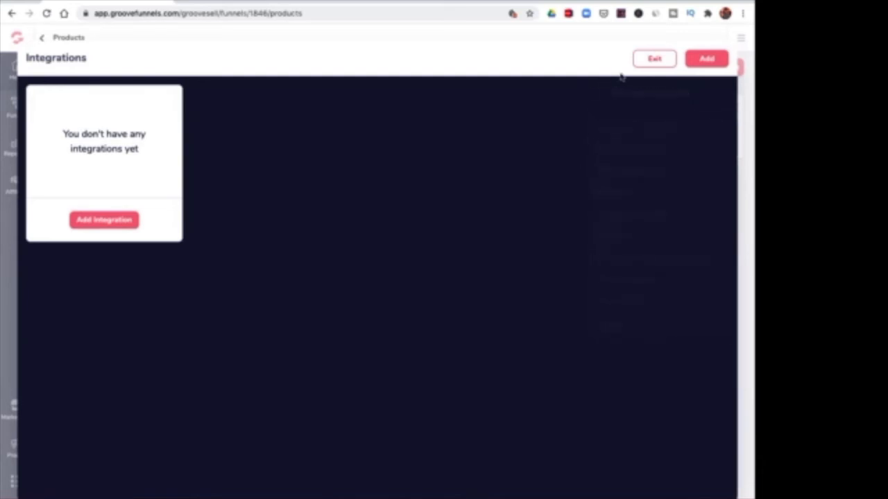
{"action": "left_click", "coordinate": [655, 61]}
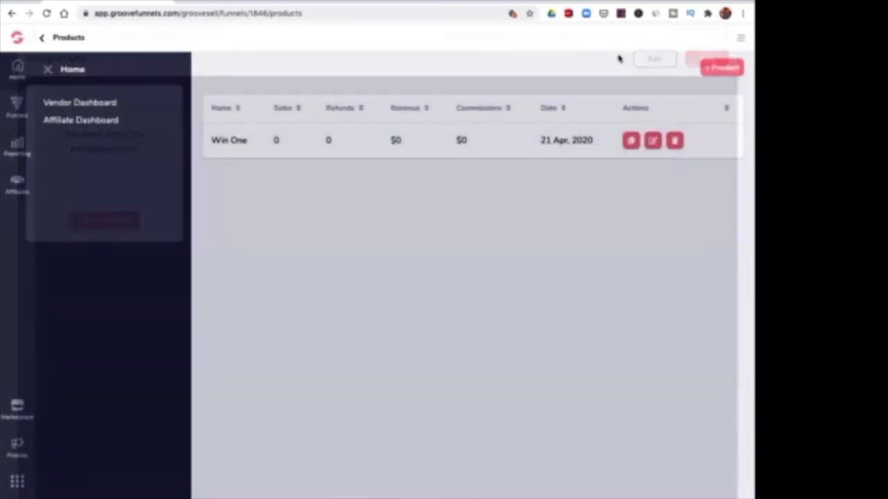